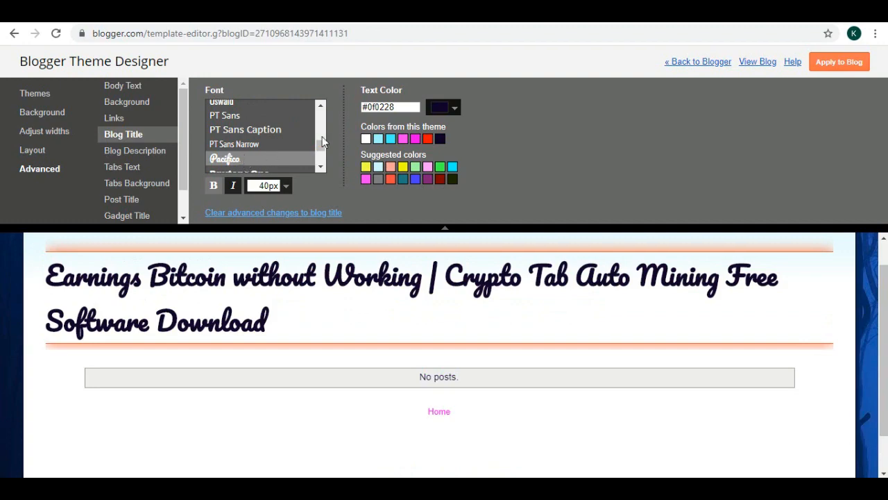
Set the blog title font to Paytone One.
{"action": "left_click", "coordinate": [321, 167]}
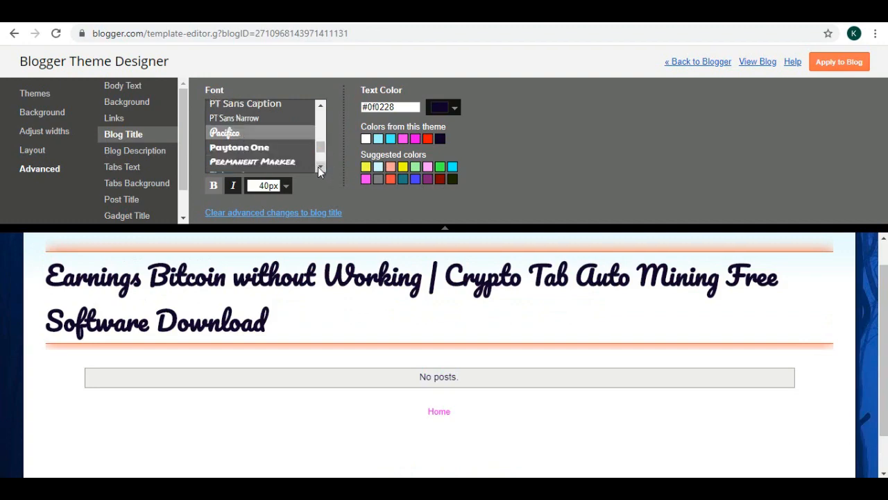
{"action": "left_click", "coordinate": [273, 149]}
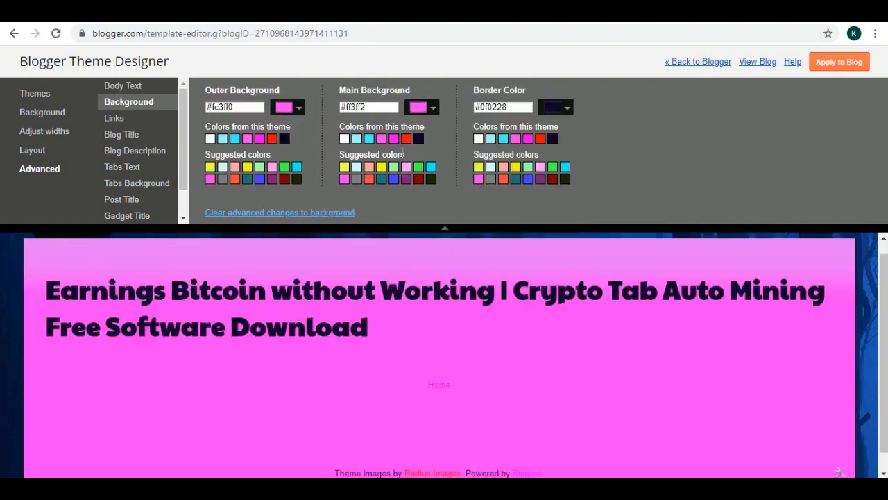
Set the main background colour to bright yellow #e7f806 using the theme swatches and colour picker.
{"action": "left_click", "coordinate": [407, 139]}
{"action": "scroll", "coordinate": [511, 360], "scroll_direction": "down", "scroll_amount": 1}
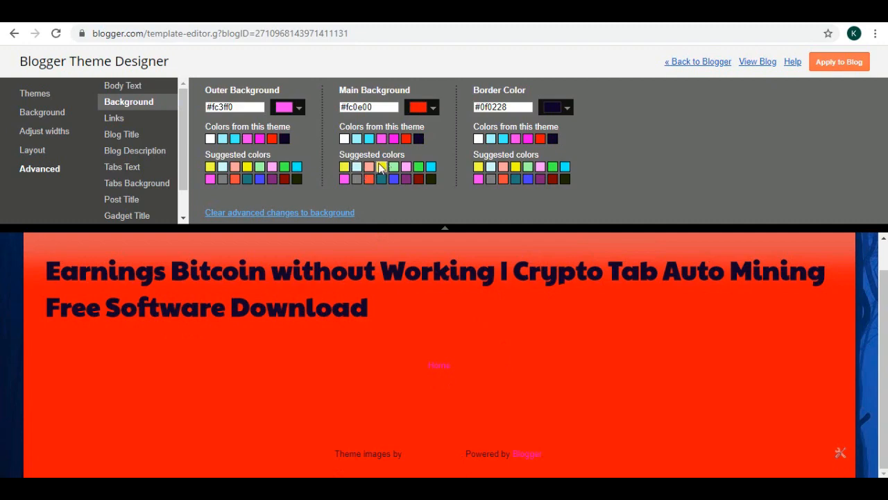
{"action": "left_click", "coordinate": [344, 167]}
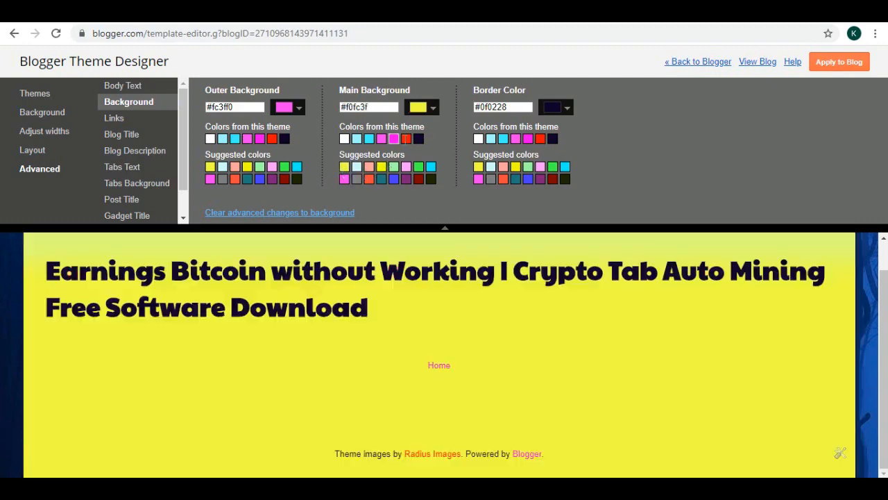
{"action": "left_click", "coordinate": [433, 111]}
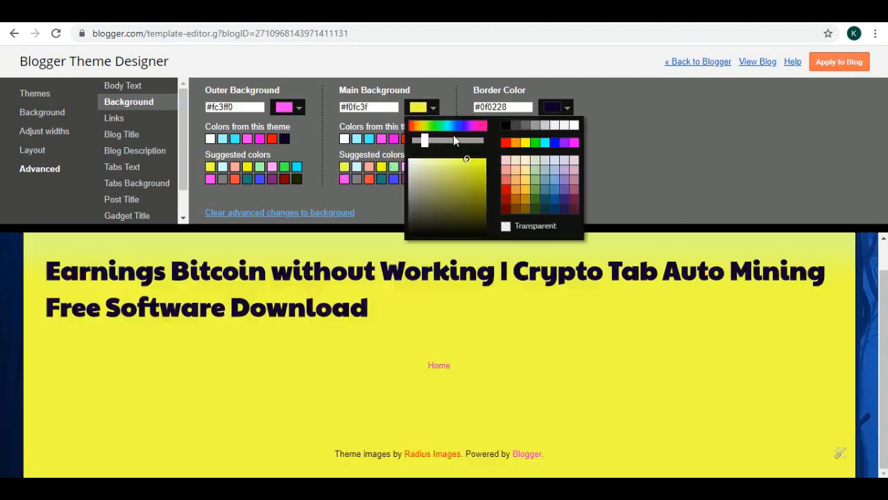
{"action": "left_click", "coordinate": [488, 164]}
{"action": "left_click_drag", "start_coordinate": [488, 164], "coordinate": [485, 161]}
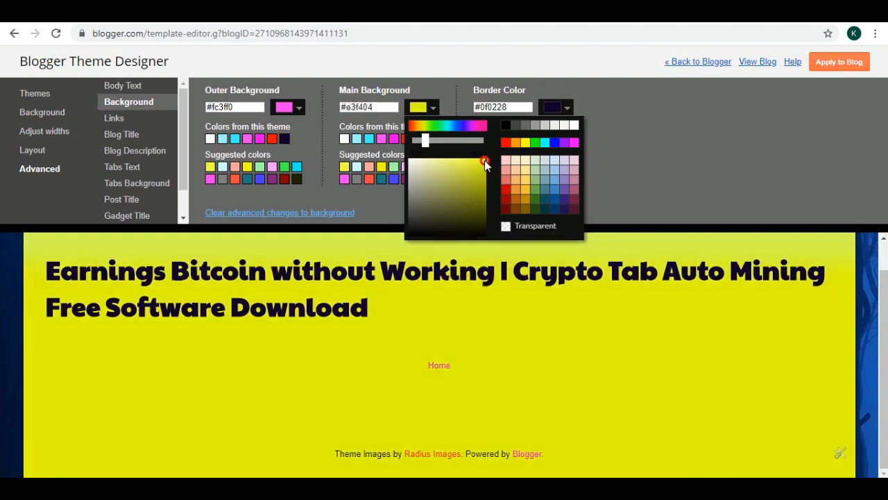
{"action": "left_click", "coordinate": [682, 156]}
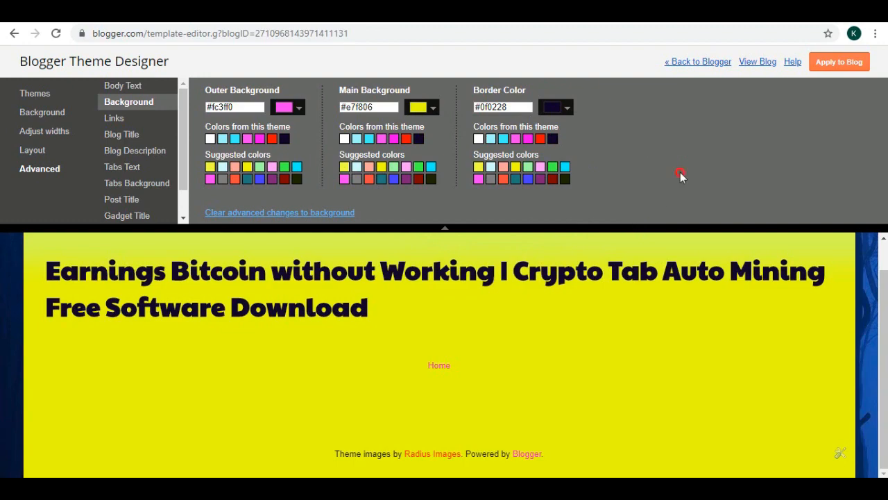
Apply the theme changes to the blog, reload the live blog and view it before returning to the dashboard.
{"action": "left_click", "coordinate": [841, 64]}
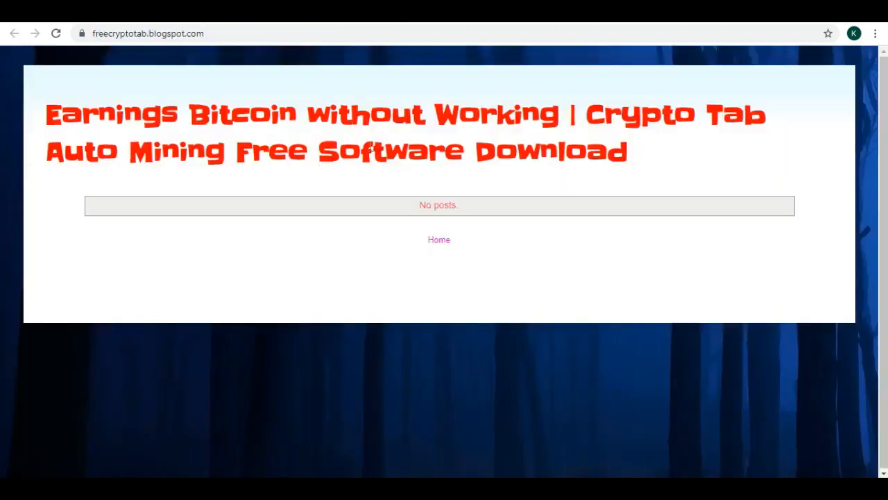
{"action": "right_click", "coordinate": [539, 186]}
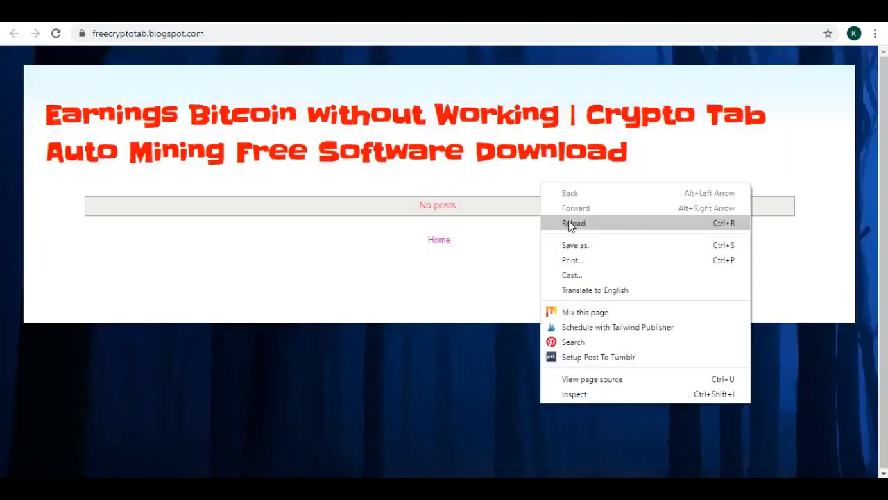
{"action": "left_click", "coordinate": [565, 223]}
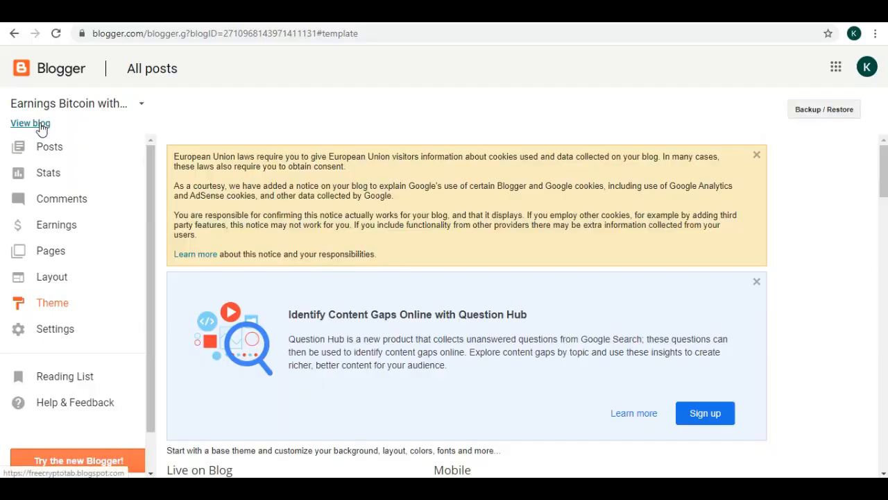
{"action": "left_click", "coordinate": [31, 123]}
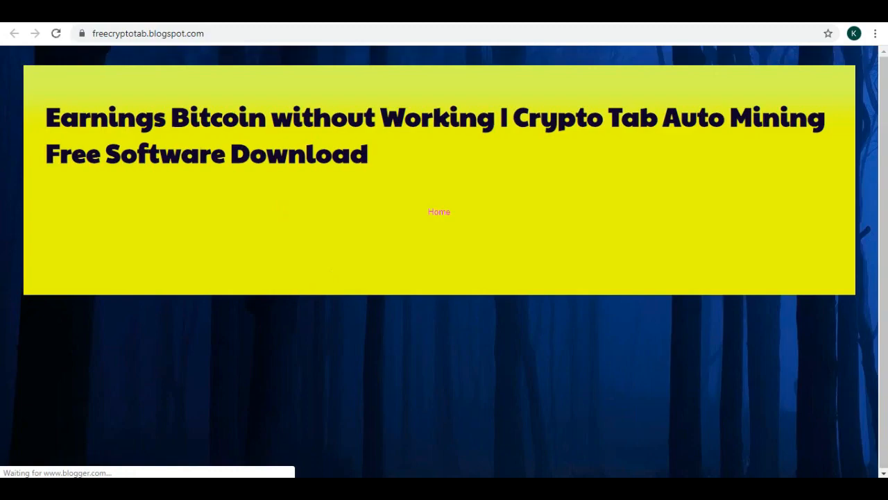
{"action": "left_click", "coordinate": [78, 13]}
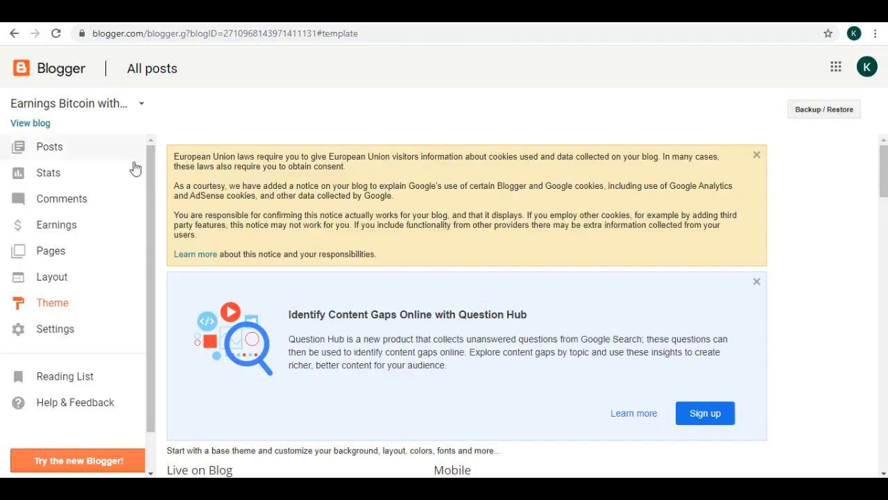
Create a new post titled "Earn with CryptoTab Browser - Install the CryptoTab browser - increased mining speed".
{"action": "left_click", "coordinate": [50, 149]}
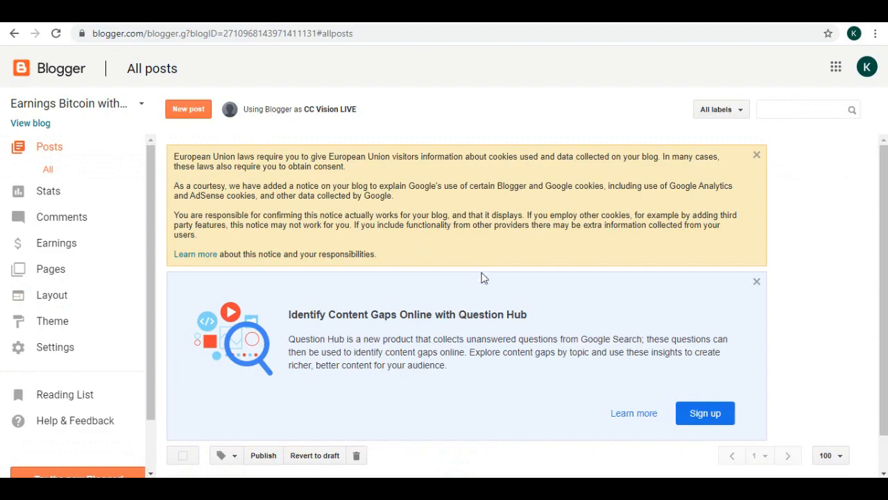
{"action": "left_click", "coordinate": [198, 109]}
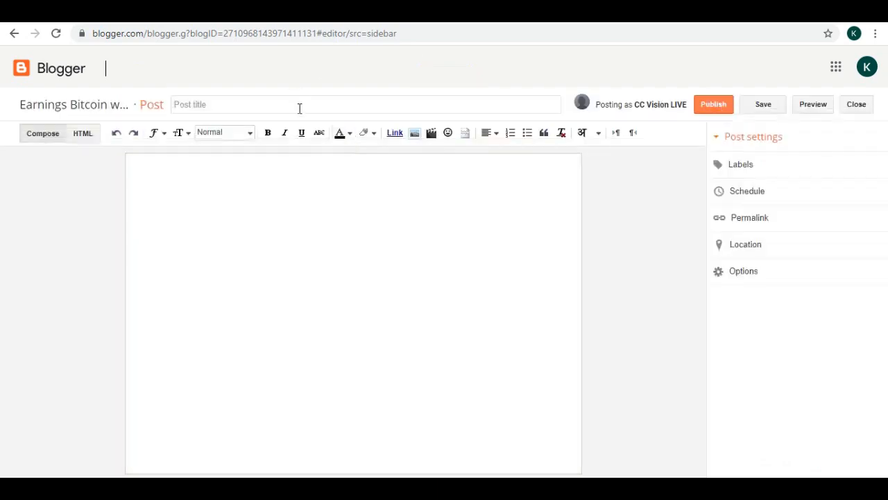
{"action": "left_click", "coordinate": [298, 108]}
{"action": "type", "text": "Earn with CryptoTab Browser - Install the CryptoTab browser - increased mining speed"}
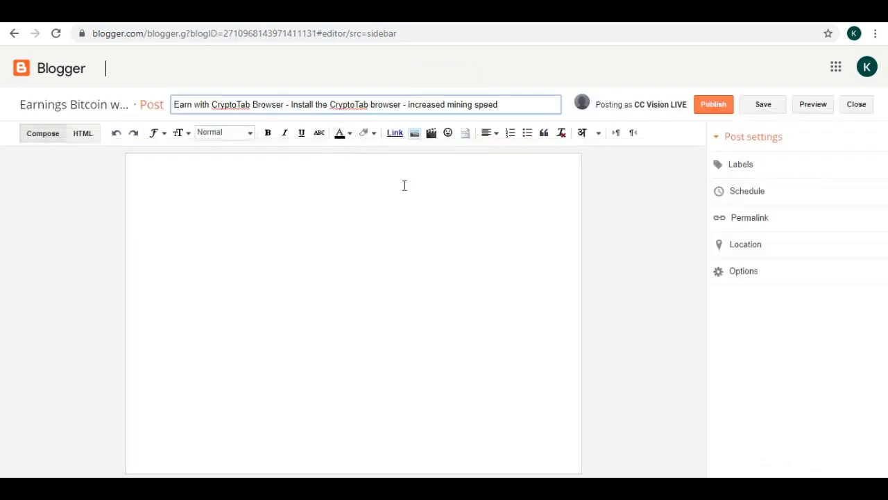
Paste the same text into the post body and insert the CryptoTab browser screenshot image.
{"action": "left_click", "coordinate": [350, 198]}
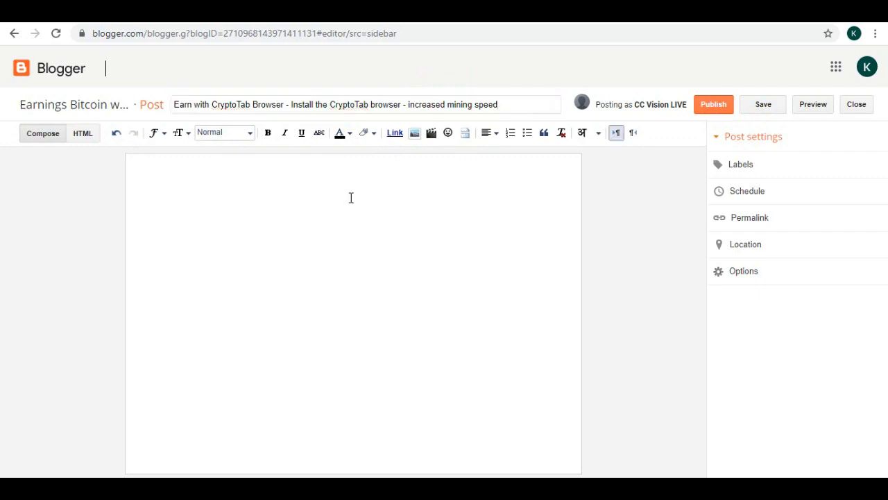
{"action": "type", "text": "Earn with CryptoTab Browser - Install the CryptoTab browser - increased mining speed"}
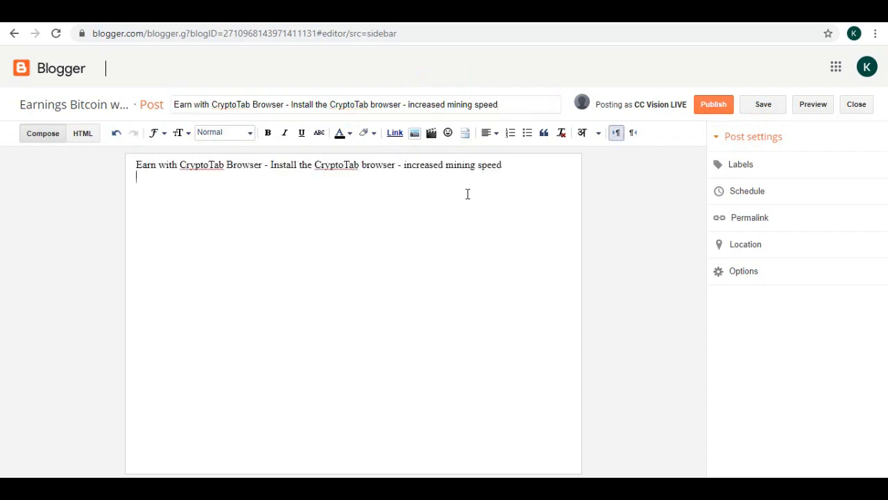
{"action": "left_click", "coordinate": [414, 132]}
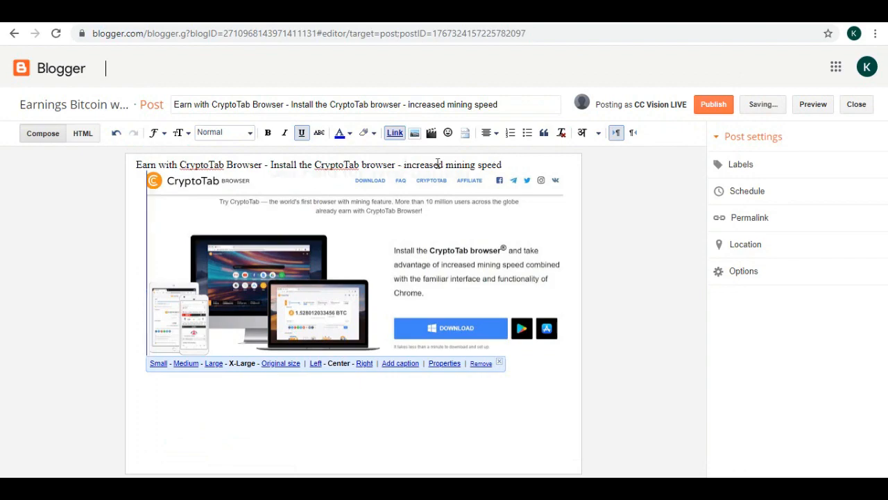
Make the first line of the body bold and set its size to Large.
{"action": "triple_click", "coordinate": [437, 164]}
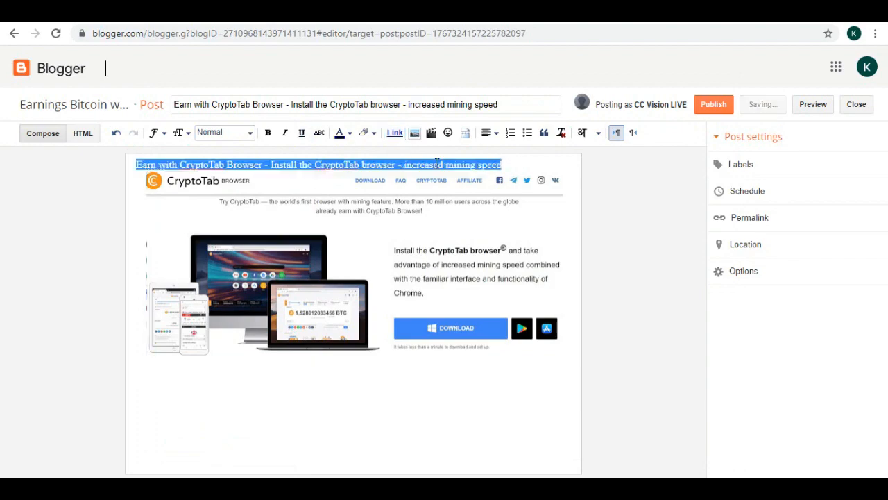
{"action": "left_click", "coordinate": [267, 132]}
{"action": "left_click", "coordinate": [184, 137]}
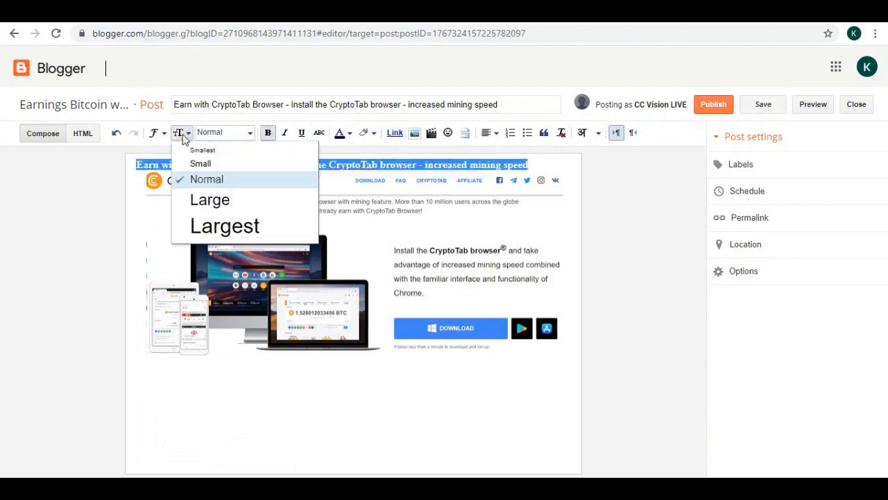
{"action": "left_click", "coordinate": [211, 200]}
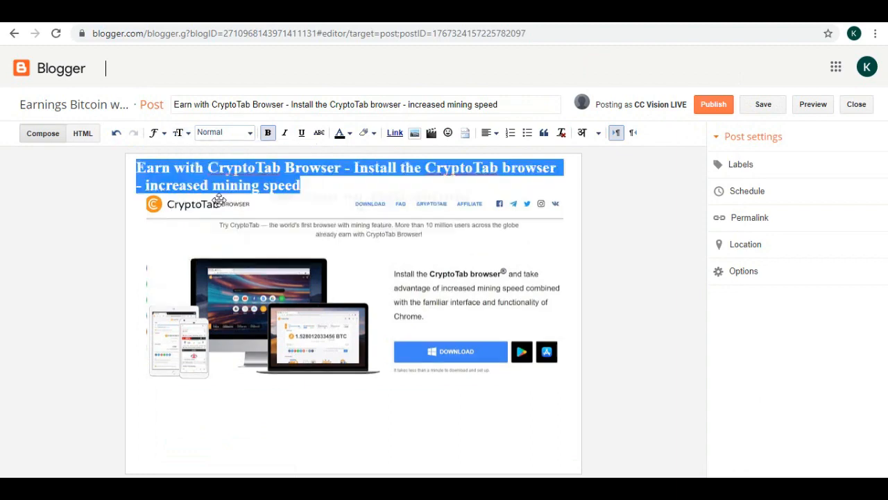
Split the line into three lines: Earn with CryptoTab Browser, Install the CryptoTab browser, Increased mining speed.
{"action": "left_click", "coordinate": [356, 167]}
{"action": "key", "text": "BackSpace"}
{"action": "key", "text": "BackSpace"}
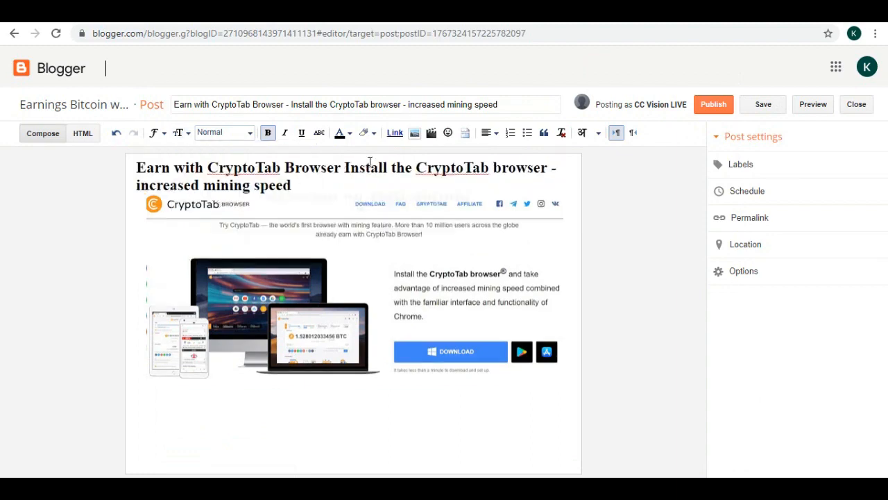
{"action": "key", "text": "Return"}
{"action": "left_click", "coordinate": [350, 183]}
{"action": "key", "text": "BackSpace"}
{"action": "key", "text": "BackSpace"}
{"action": "key", "text": "Return"}
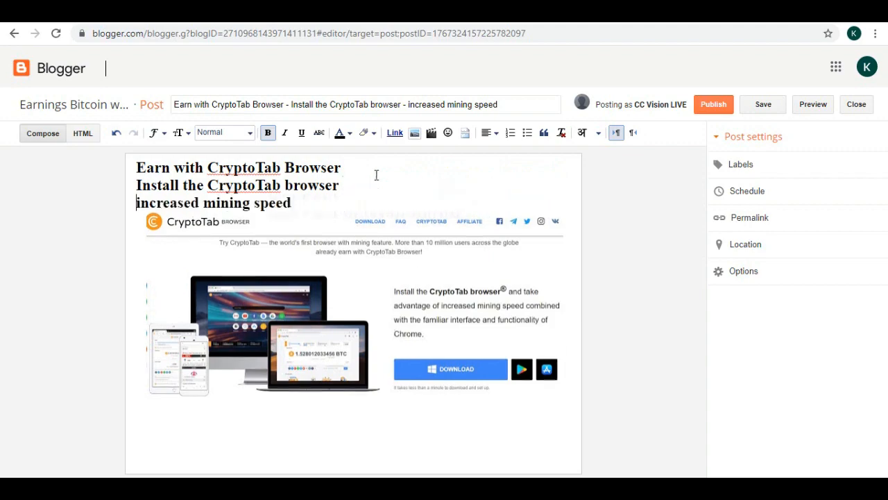
{"action": "key", "text": "Delete"}
{"action": "type", "text": "I"}
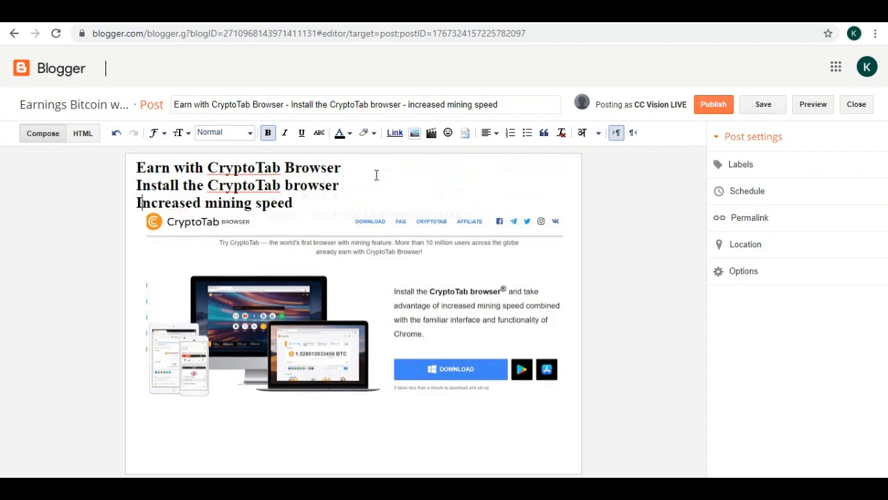
Format the three heading lines as a bulleted list.
{"action": "left_click_drag", "start_coordinate": [299, 201], "coordinate": [124, 165]}
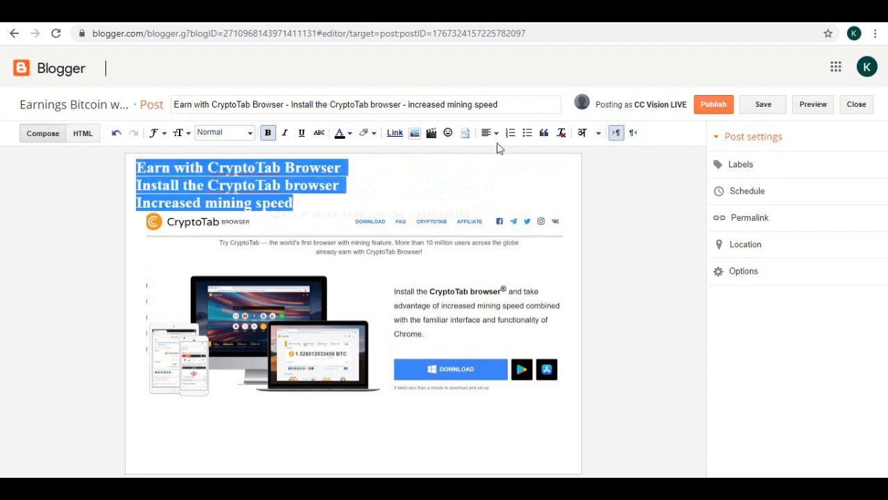
{"action": "left_click", "coordinate": [528, 133]}
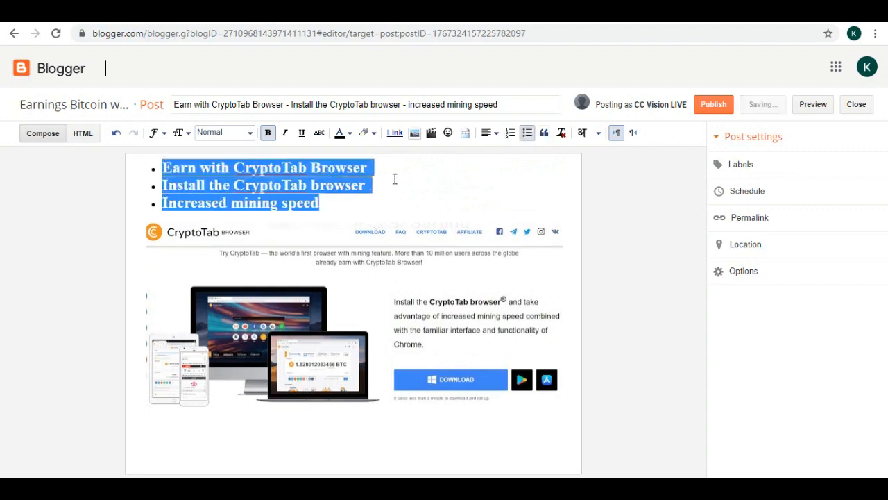
{"action": "left_click", "coordinate": [400, 176]}
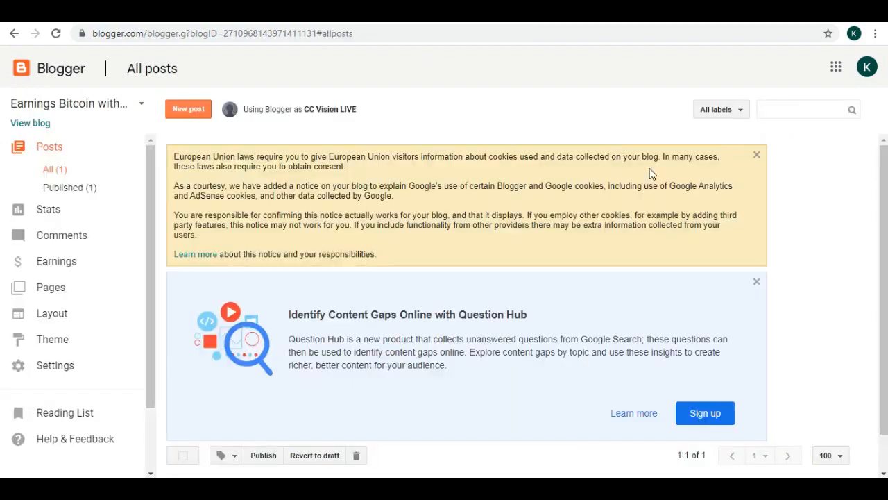
Update the published post.
{"action": "scroll", "coordinate": [649, 174], "scroll_direction": "down", "scroll_amount": 1}
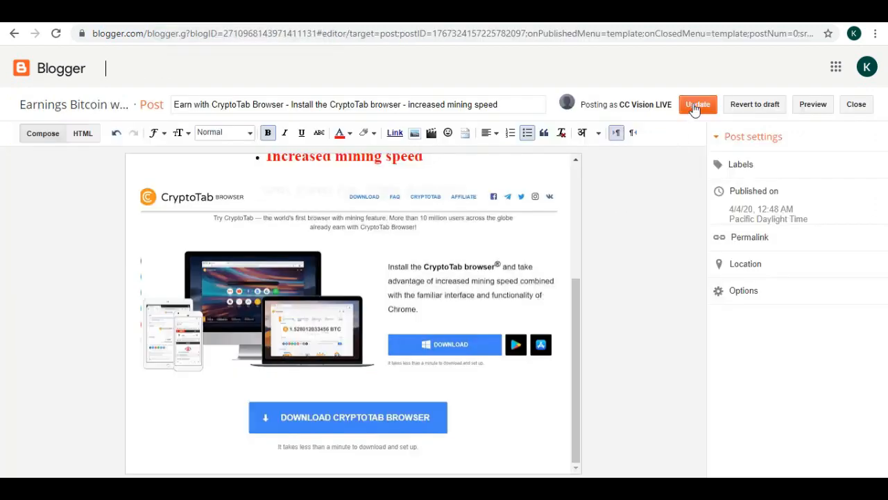
{"action": "left_click", "coordinate": [695, 108]}
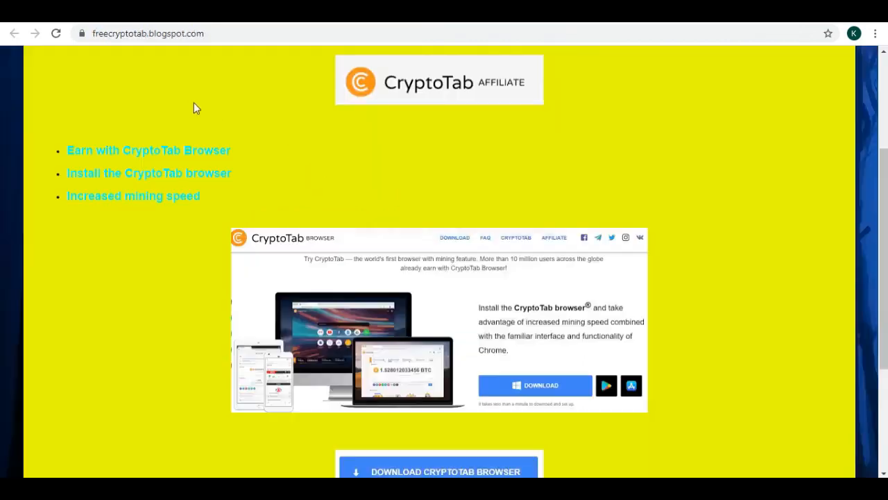
Reload the live blog and scroll through the post to review it.
{"action": "left_click", "coordinate": [69, 39]}
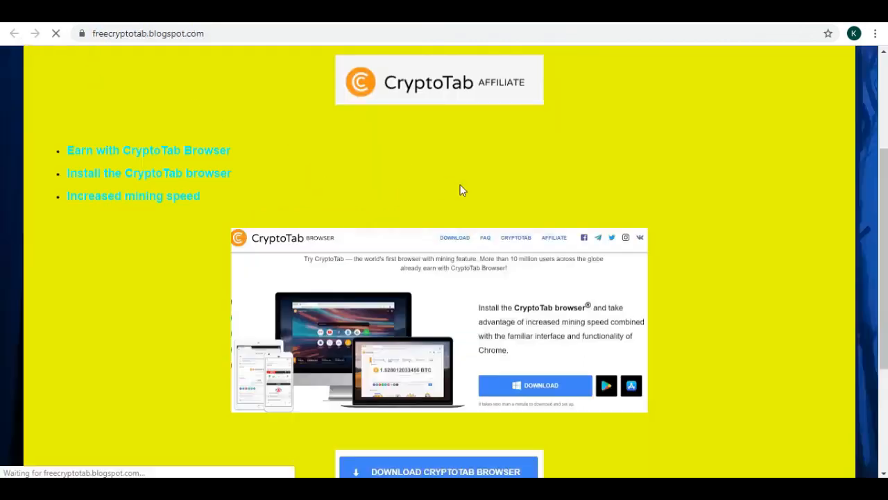
{"action": "scroll", "coordinate": [630, 243], "scroll_direction": "down", "scroll_amount": 3}
{"action": "scroll", "coordinate": [631, 257], "scroll_direction": "up", "scroll_amount": 3}
{"action": "scroll", "coordinate": [636, 268], "scroll_direction": "up", "scroll_amount": 3}
{"action": "scroll", "coordinate": [636, 269], "scroll_direction": "down", "scroll_amount": 4}
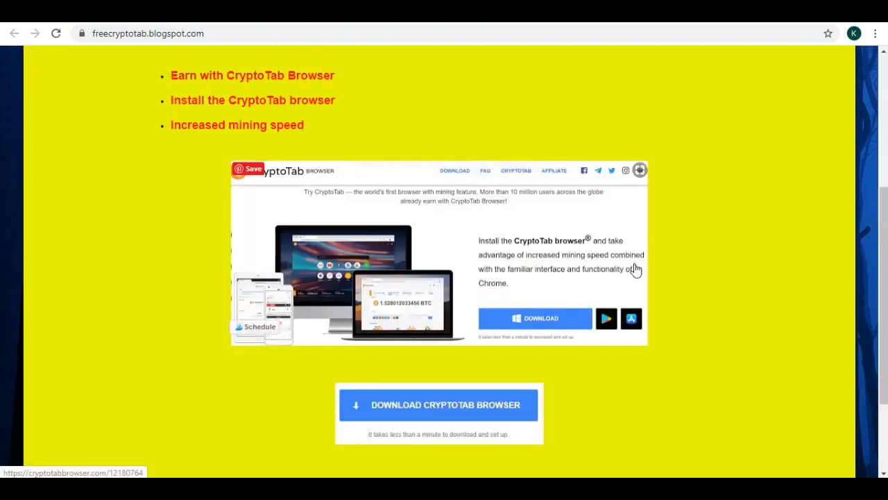
{"action": "scroll", "coordinate": [636, 270], "scroll_direction": "up", "scroll_amount": 4}
{"action": "scroll", "coordinate": [636, 269], "scroll_direction": "down", "scroll_amount": 5}
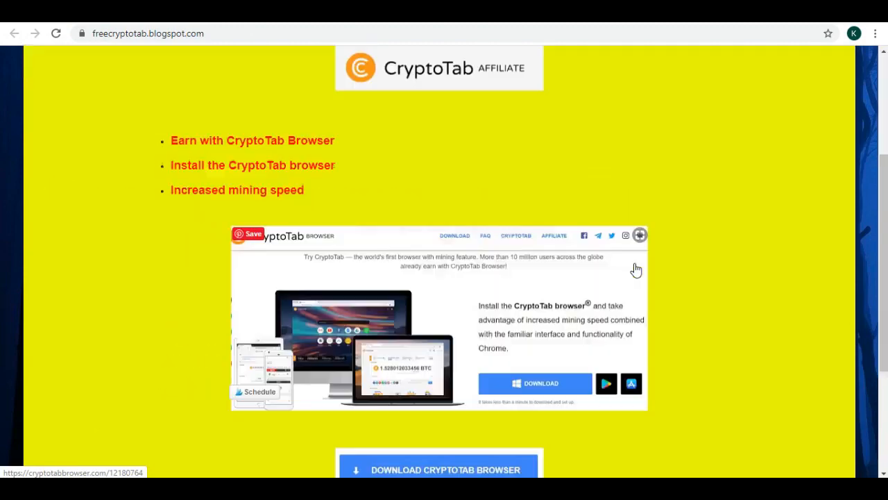
{"action": "scroll", "coordinate": [635, 269], "scroll_direction": "up", "scroll_amount": 5}
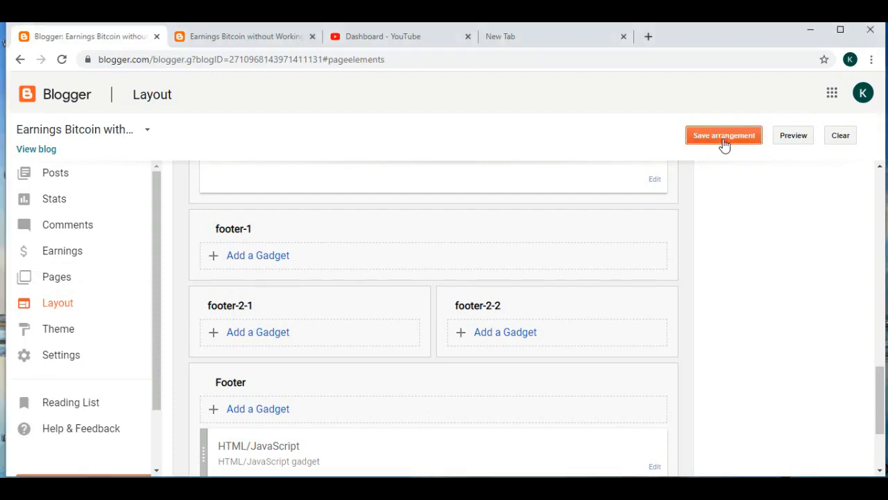
Save the arrangement on the blog's Layout page.
{"action": "left_click", "coordinate": [723, 136]}
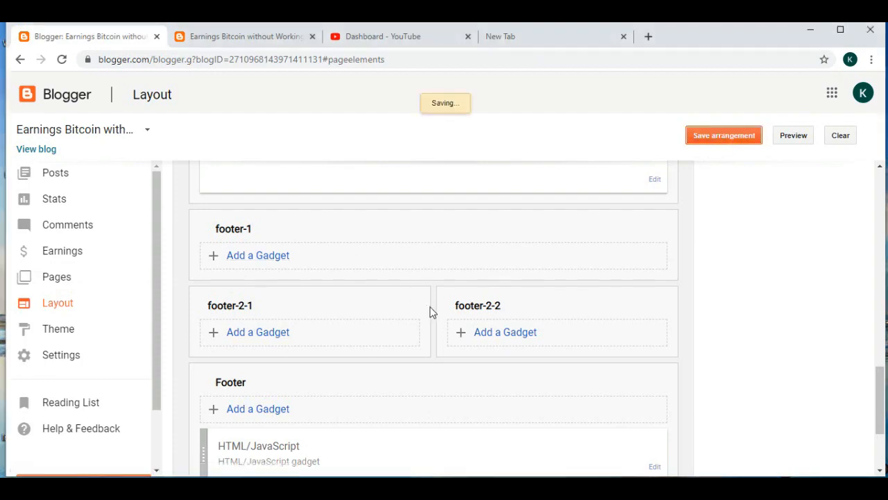
{"action": "scroll", "coordinate": [430, 313], "scroll_direction": "up", "scroll_amount": 9}
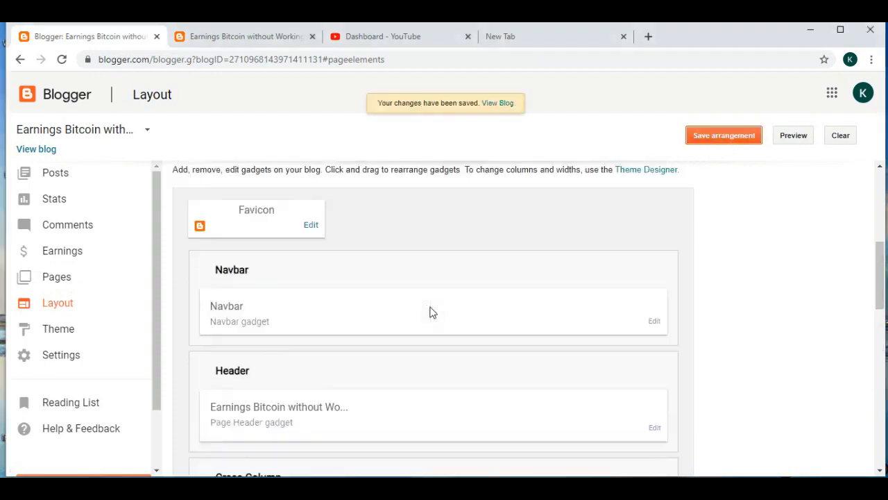
Upload Screenshot_7.jpg as the blog's custom favicon and save the layout arrangement.
{"action": "left_click", "coordinate": [313, 227]}
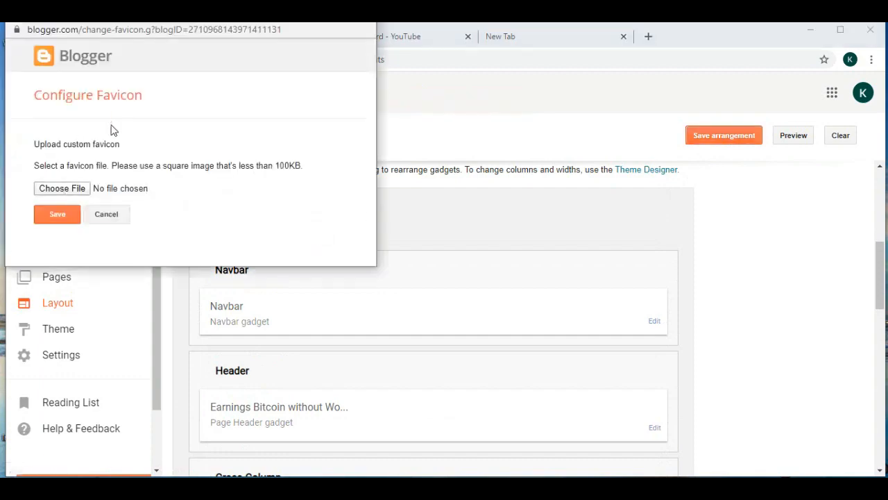
{"action": "left_click", "coordinate": [61, 190]}
{"action": "left_click", "coordinate": [133, 188]}
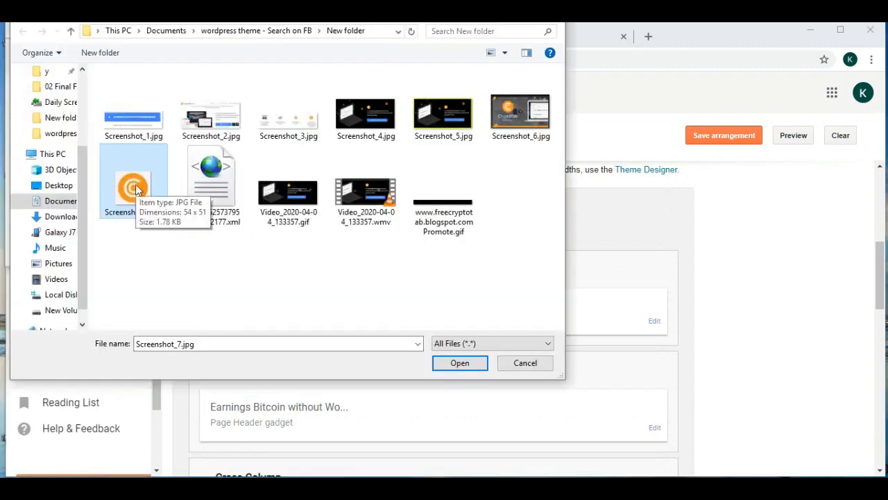
{"action": "left_click", "coordinate": [457, 362]}
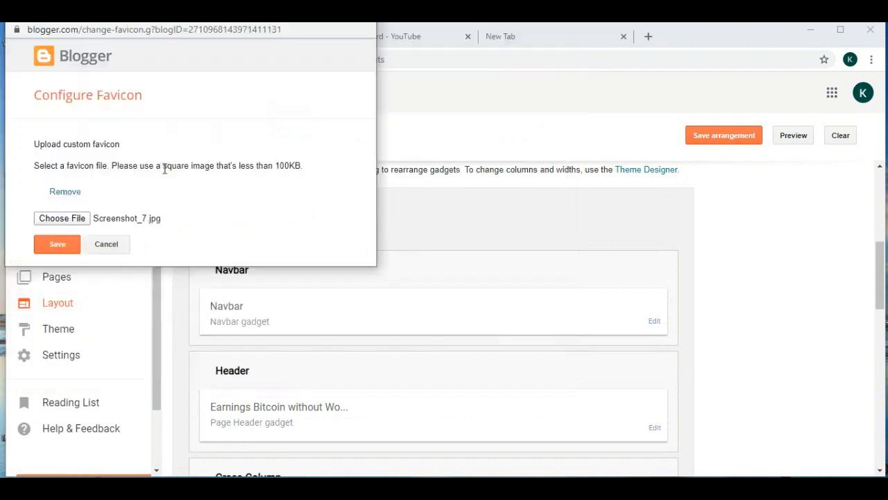
{"action": "left_click", "coordinate": [60, 245]}
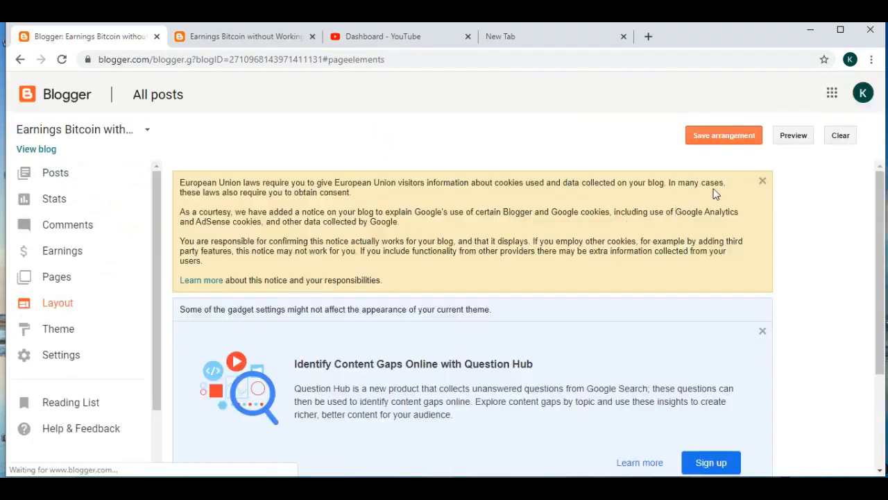
{"action": "left_click", "coordinate": [722, 138]}
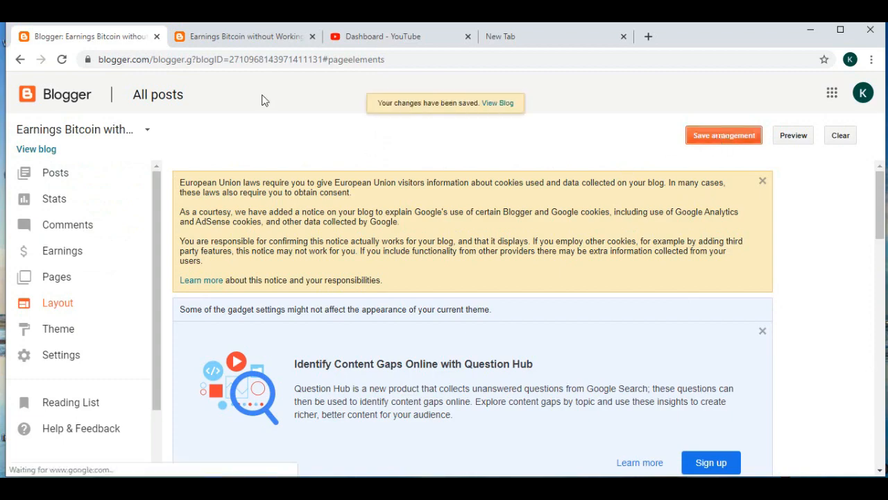
Switch to the live blog tab and reload it to check the new favicon.
{"action": "left_click", "coordinate": [278, 36]}
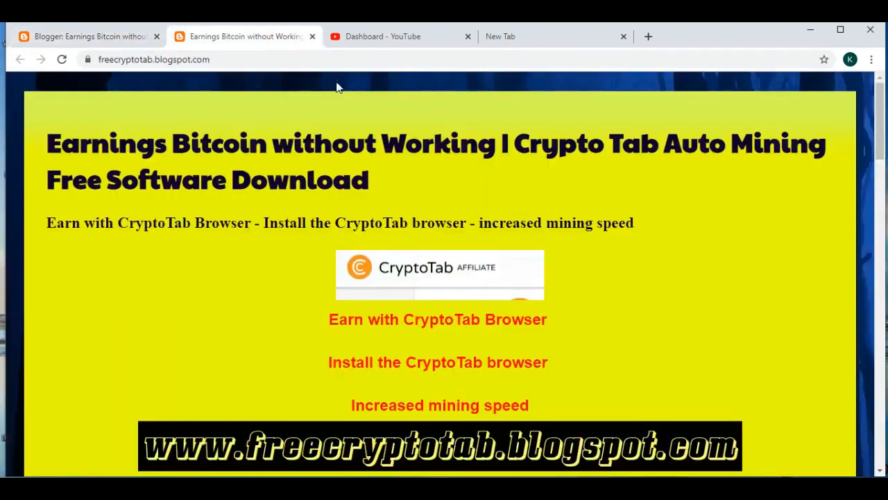
{"action": "left_click", "coordinate": [64, 59]}
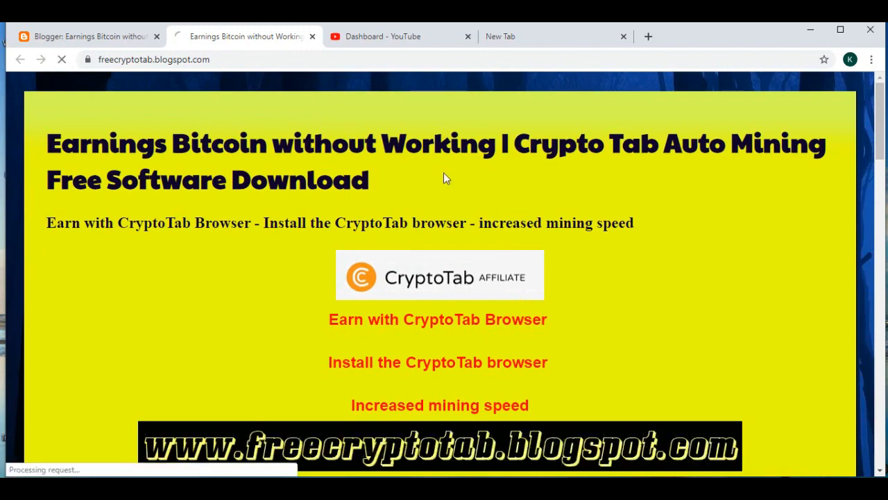